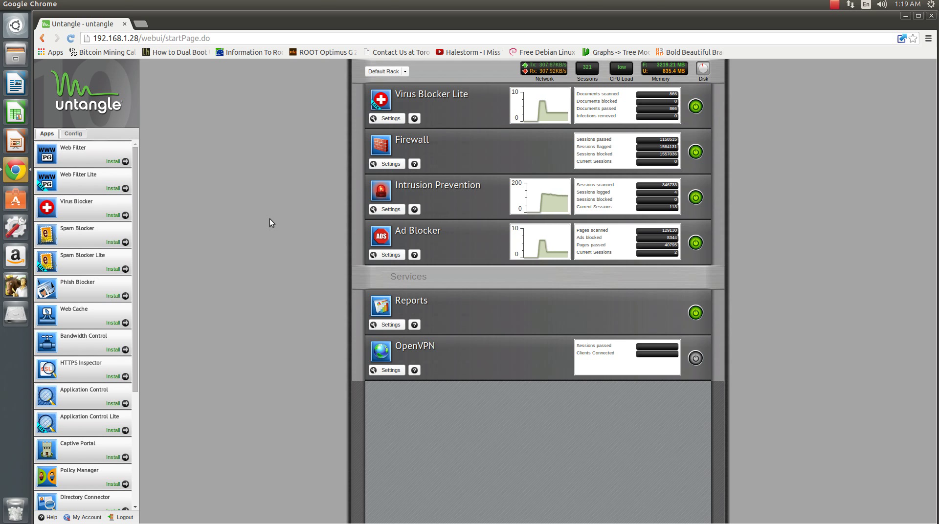
# Step: Open a terminal and log in to the router at 192.168.1.1 over SSH with the account password
pyautogui.hotkey('ctrl', 'alt', 't')
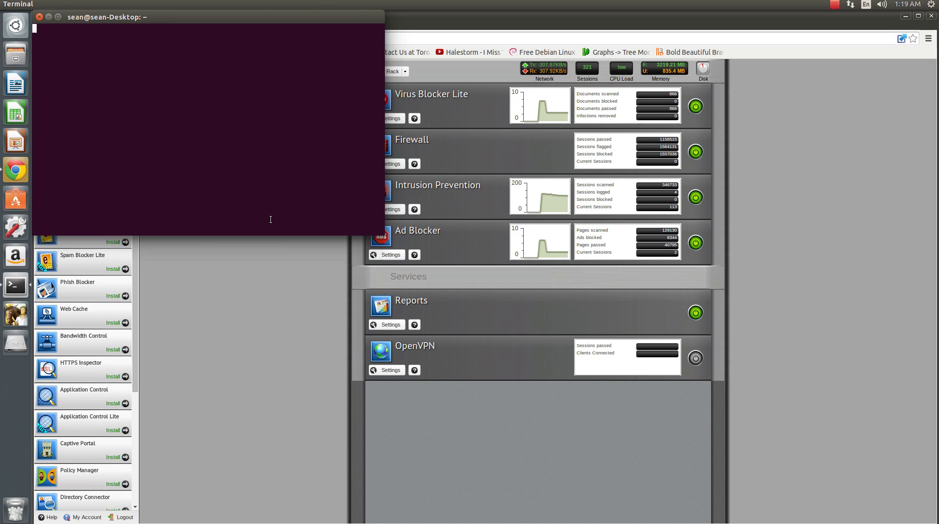
pyautogui.write('ssh 192.168.1.1')
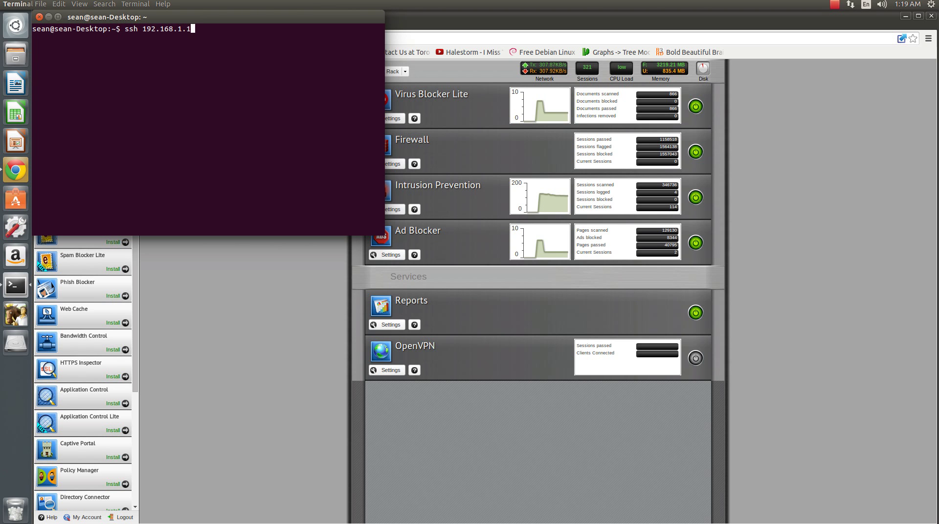
pyautogui.press('Return')
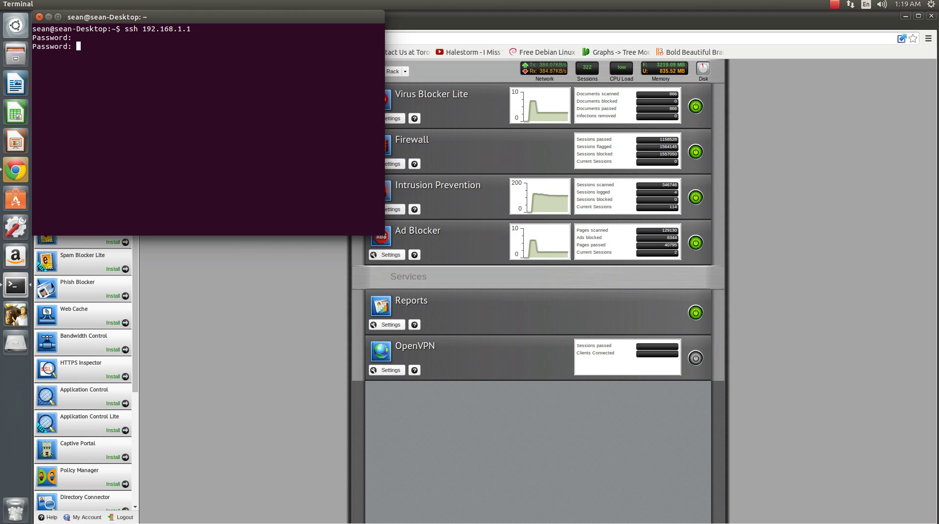
pyautogui.press('Return')
# Step: Enter privileged mode on the router with the en command and the enable password
pyautogui.write('en')
pyautogui.press('Return')
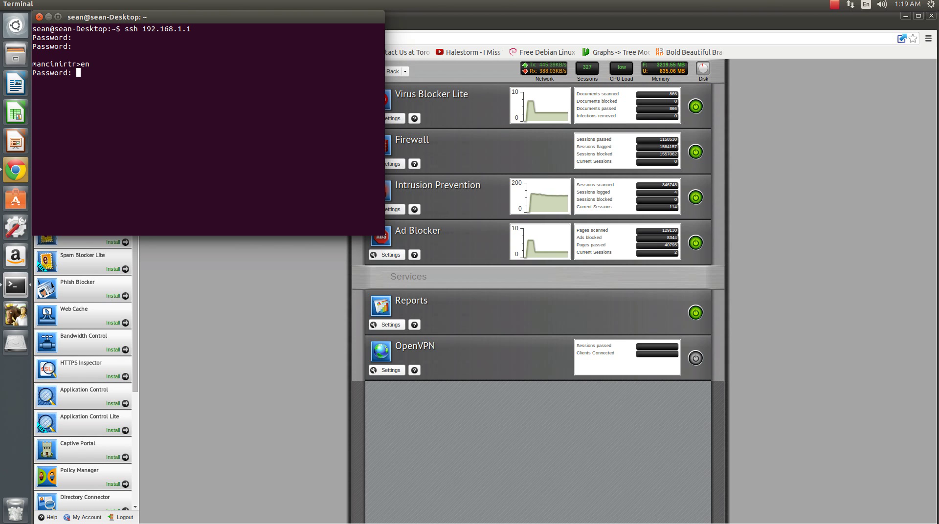
pyautogui.press('Return')
pyautogui.press('Return')
pyautogui.press('Return')
pyautogui.press('Return')
pyautogui.press('Return')
pyautogui.press('Return')
pyautogui.press('Return')
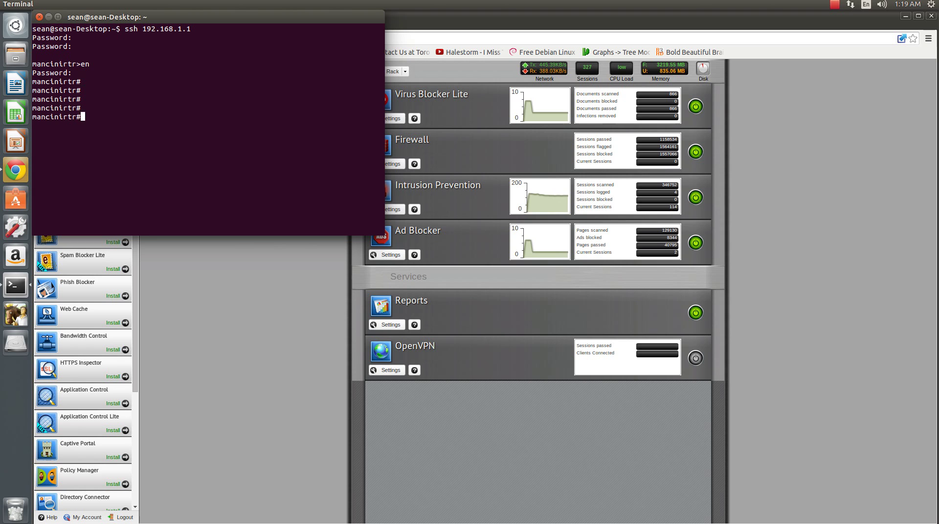
# Step: Display the router's running configuration for interface f0/0 with sh run int f0/0
pyautogui.write('sh')
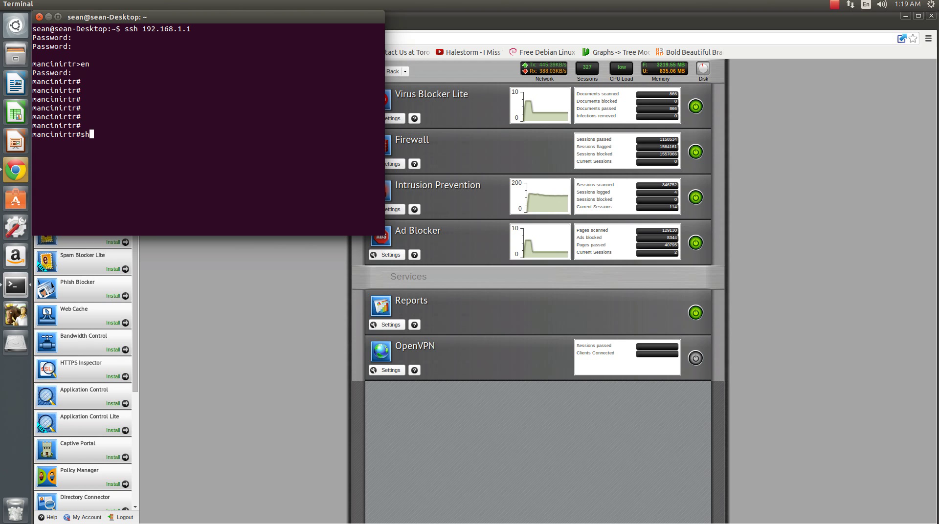
pyautogui.write(' run int f0/0')
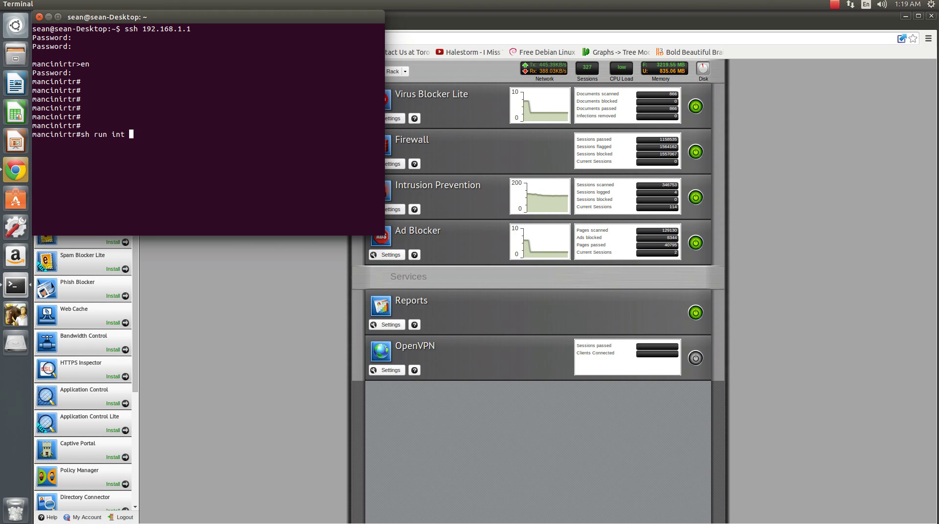
pyautogui.press('Return')
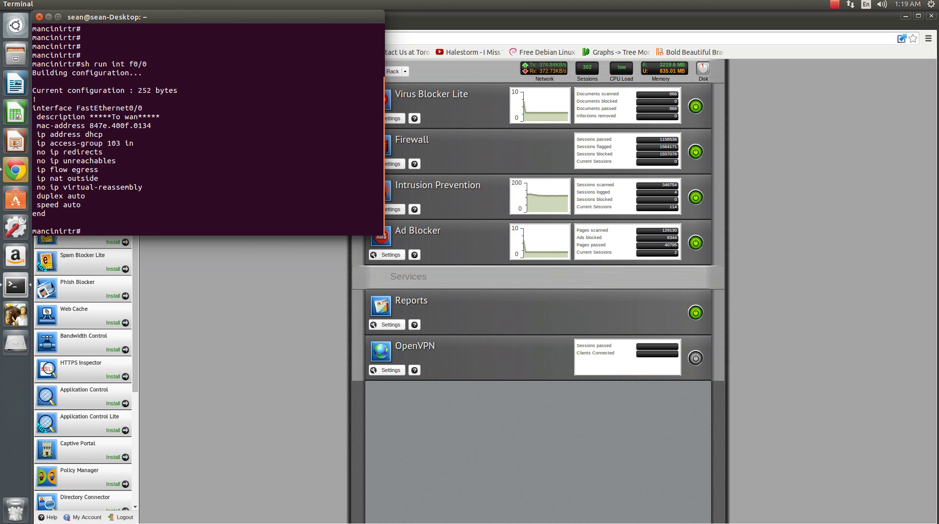
pyautogui.press('Return')
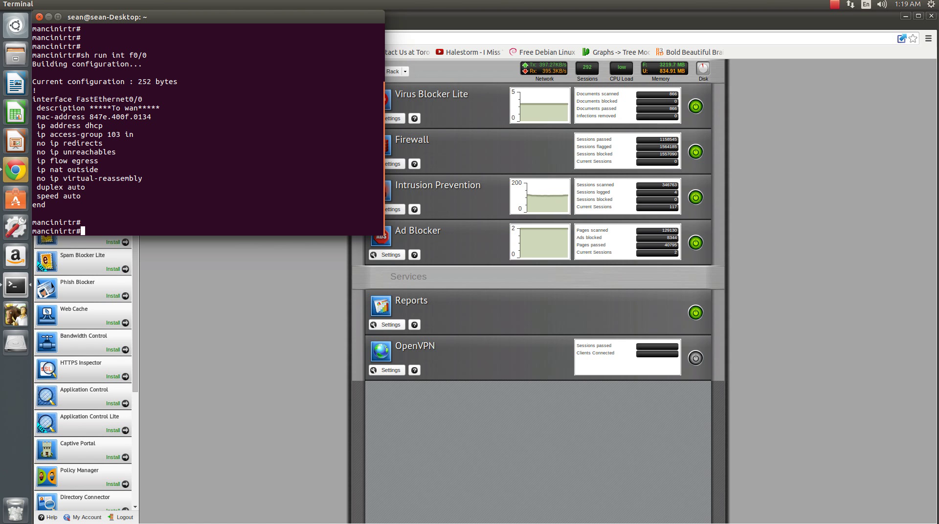
pyautogui.press('Return')
pyautogui.press('Return')
# Step: Display the running configuration for the router's LAN interface with sh run int f0/1
pyautogui.write('s')
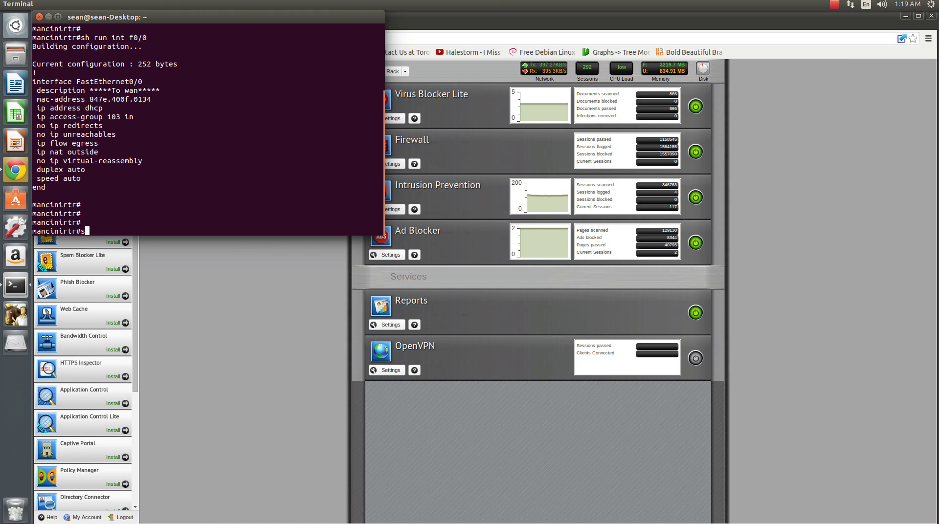
pyautogui.write('h run int f0/1')
pyautogui.press('Return')
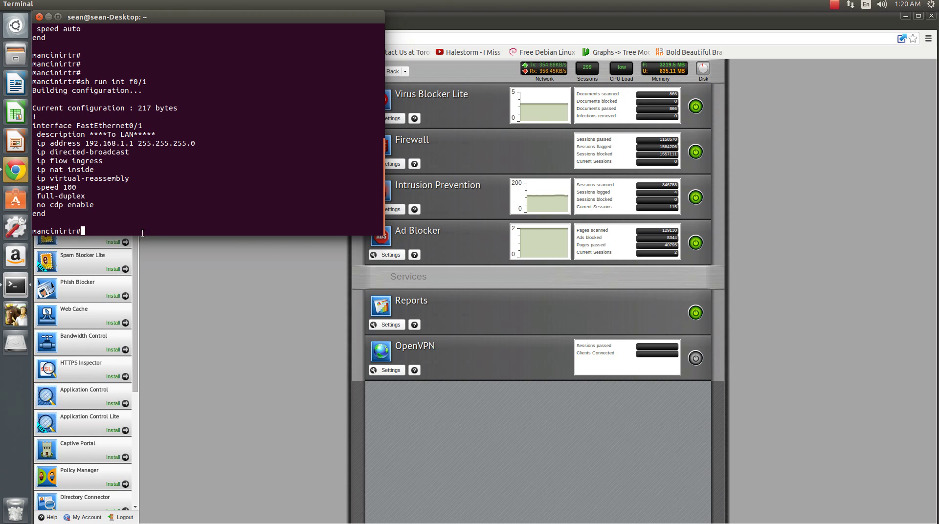
# Step: Move the terminal aside, switch to the Untangle web interface and show the advanced Network Cards settings in its network configuration
pyautogui.moveTo(118, 19); pyautogui.dragTo(675, 67)
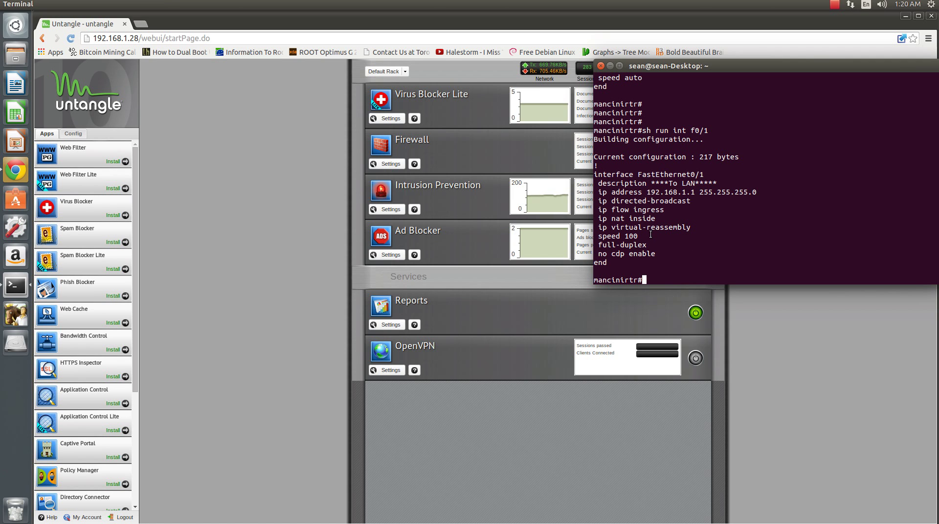
pyautogui.click(508, 213)
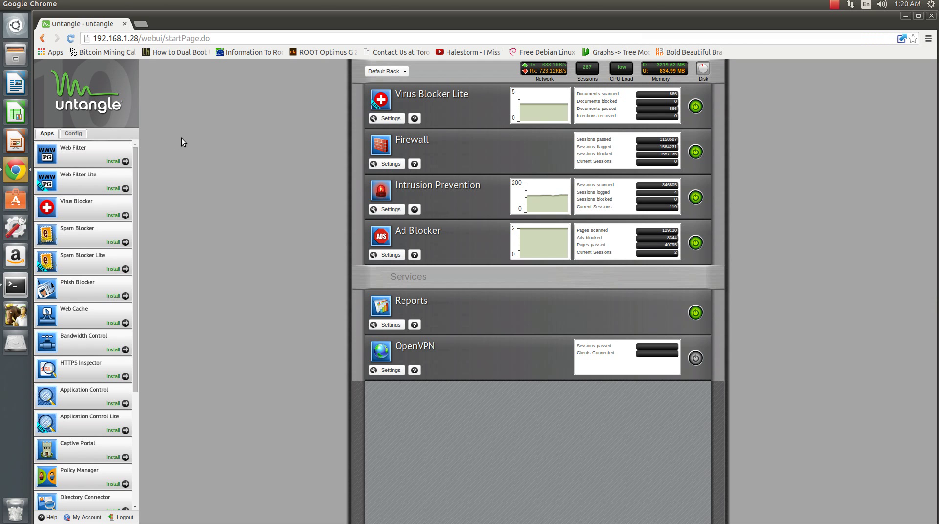
pyautogui.click(78, 137)
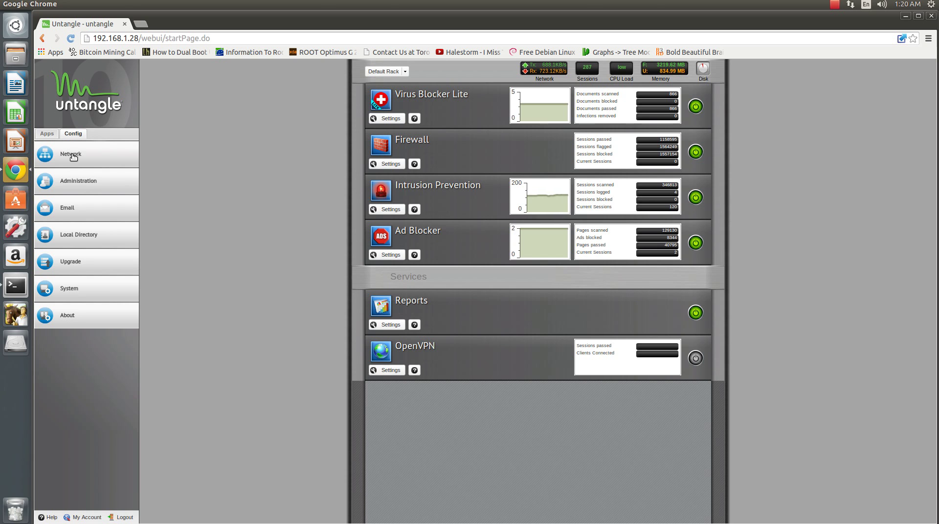
pyautogui.click(73, 155)
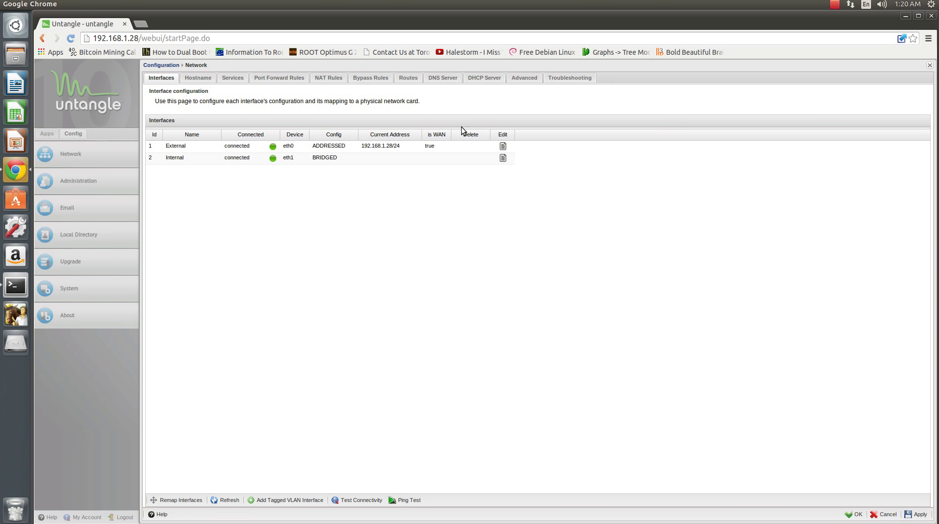
pyautogui.click(527, 81)
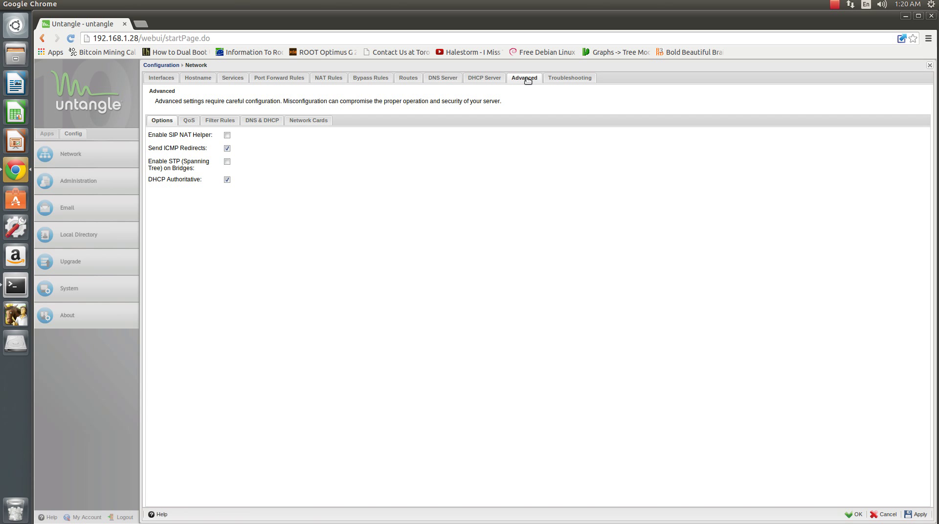
pyautogui.click(308, 123)
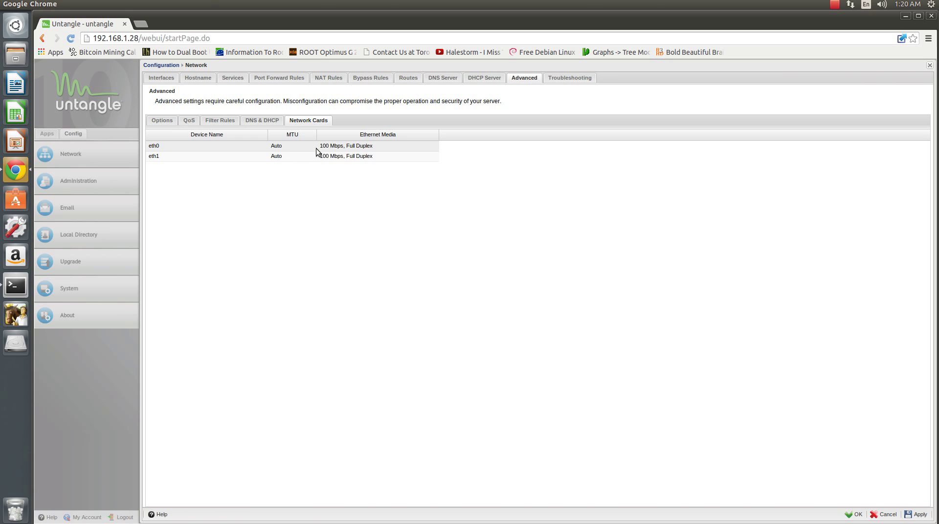
# Step: Examine the MTU field and the available Ethernet media speed and duplex options for eth0, leaving both settings as they are
pyautogui.click(284, 145)
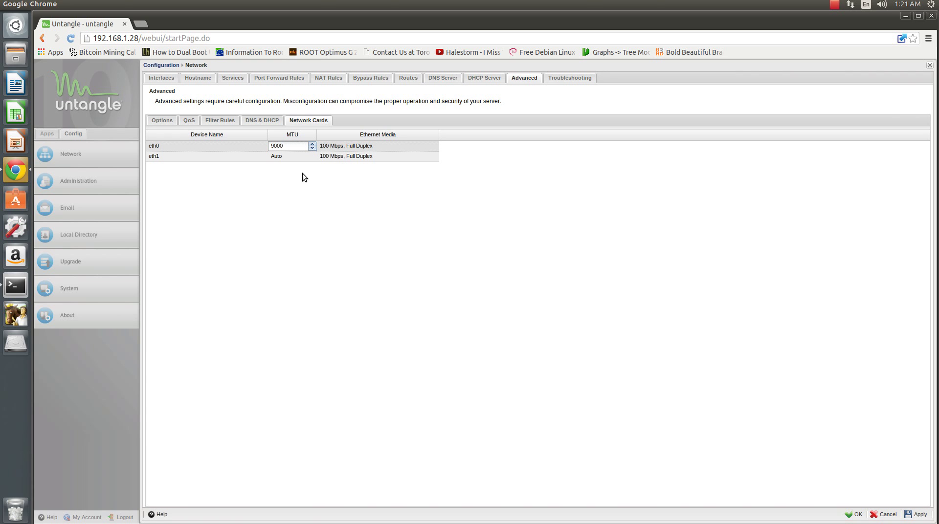
pyautogui.press('Escape')
pyautogui.click(359, 147)
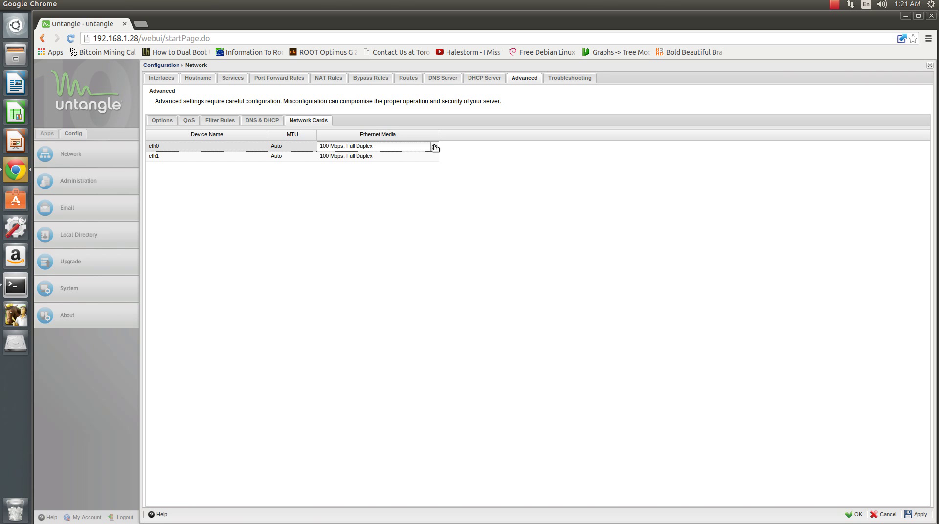
pyautogui.click(435, 146)
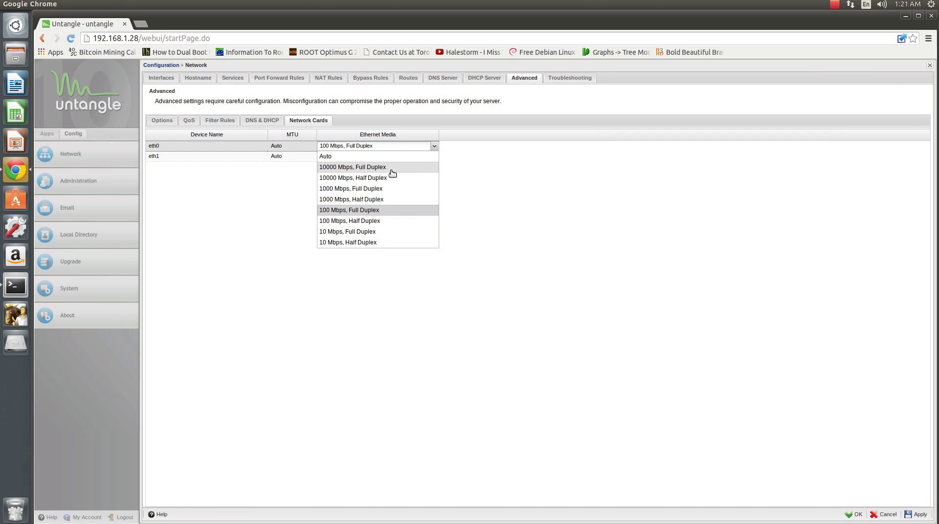
pyautogui.click(503, 192)
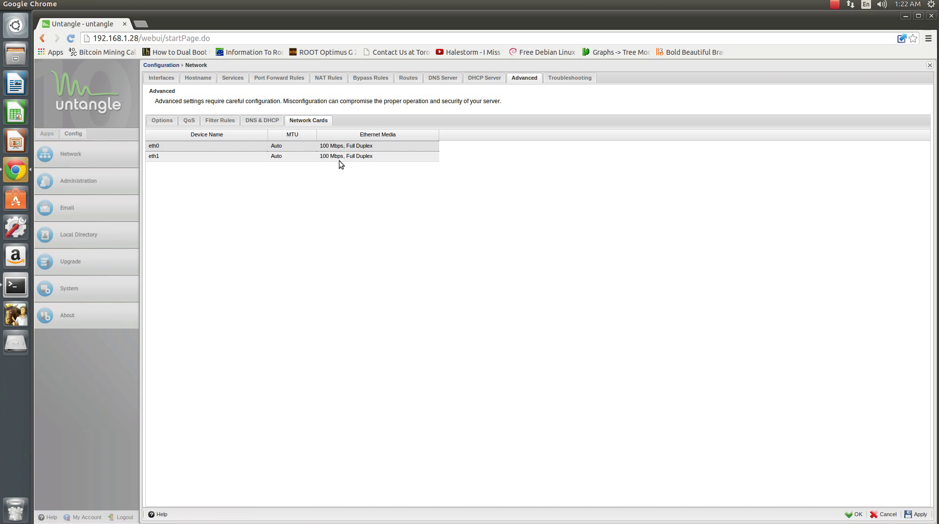
# Step: Keep eth0's Ethernet media at 100 Mbps, Full Duplex and close the network configuration
pyautogui.click(360, 145)
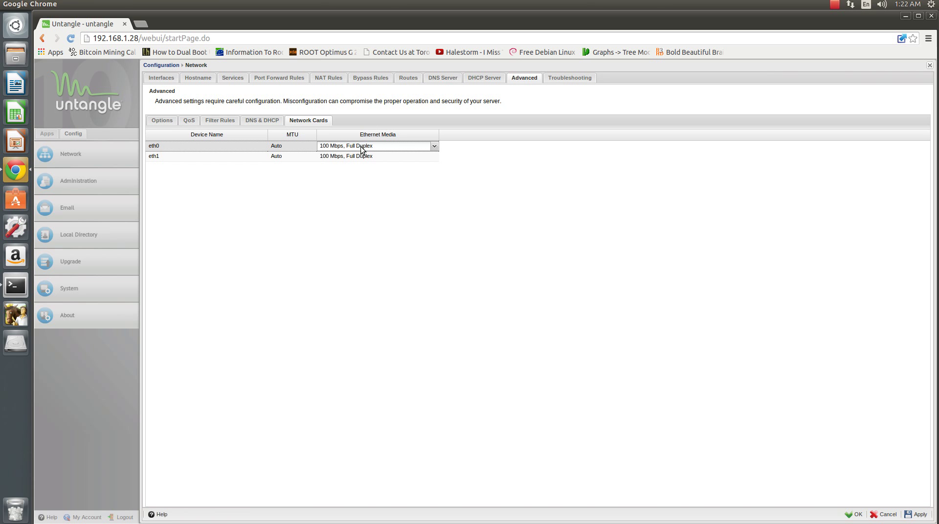
pyautogui.click(433, 146)
pyautogui.click(426, 145)
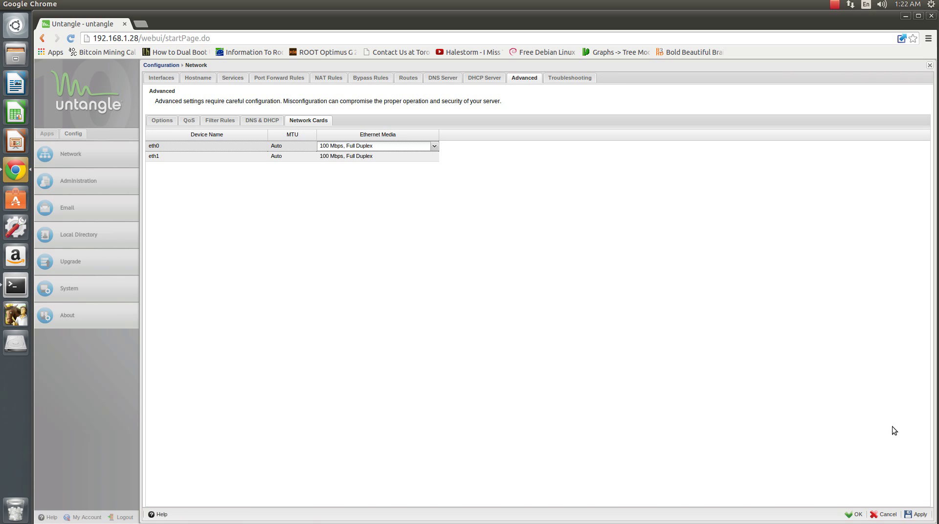
pyautogui.click(919, 515)
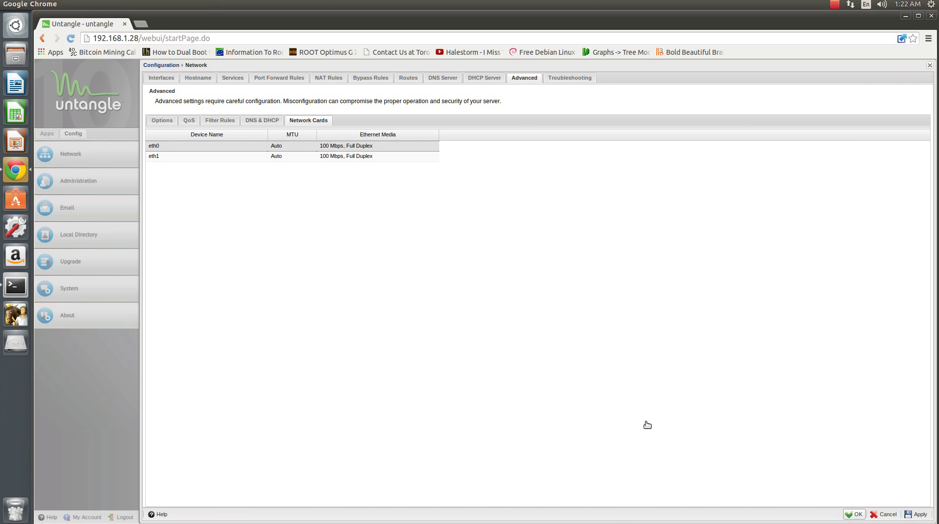
pyautogui.press('Escape')
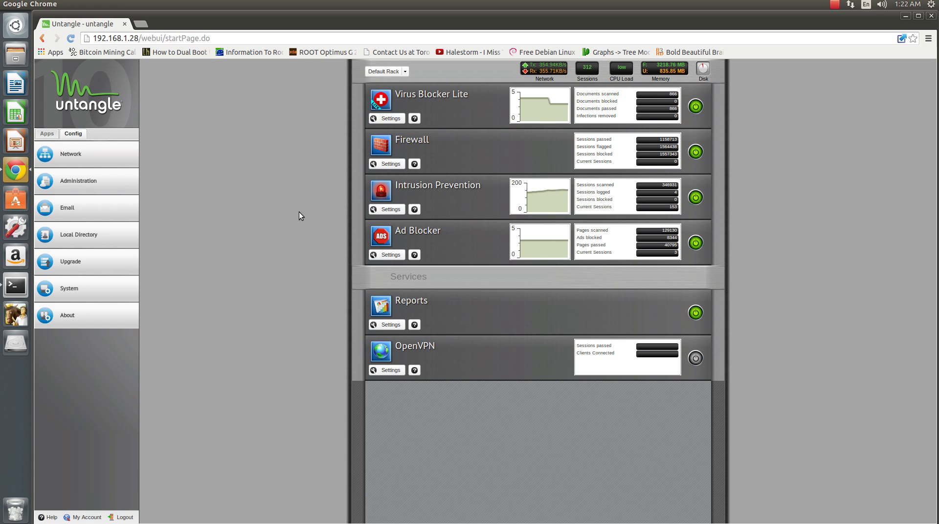
# Step: Open a new terminal, move it over the page and log in to 192.168.1.28 over SSH as root with the password
pyautogui.hotkey('ctrl', 'alt', 't')
pyautogui.write('ssh')
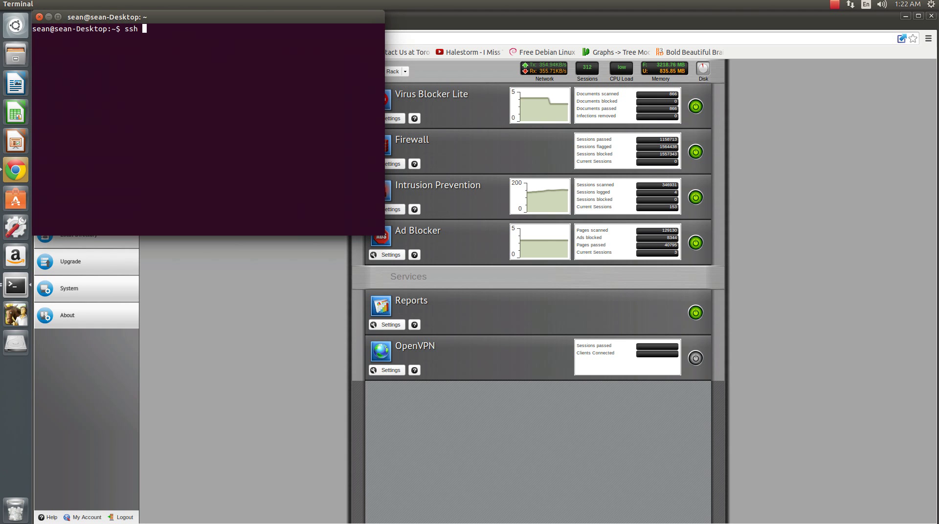
pyautogui.moveTo(271, 19); pyautogui.dragTo(498, 237)
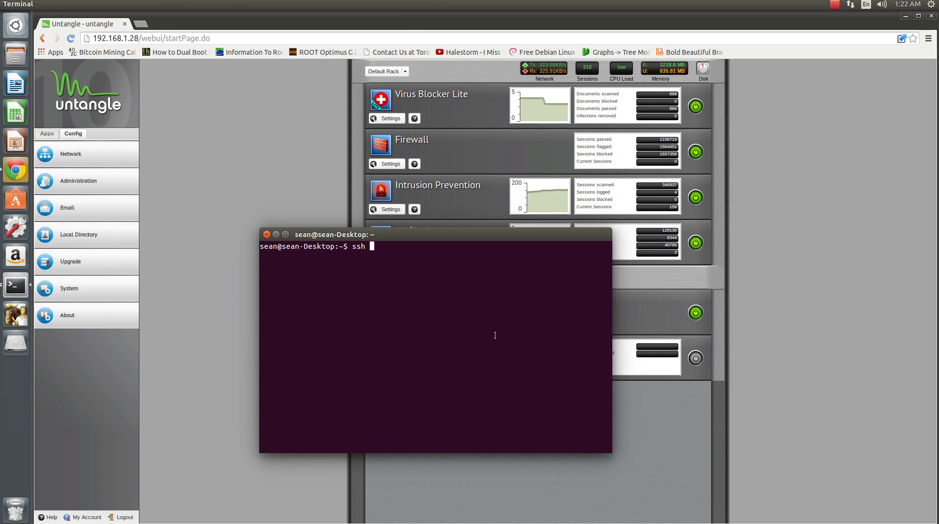
pyautogui.write('root@192.168.1.28')
pyautogui.press('Return')
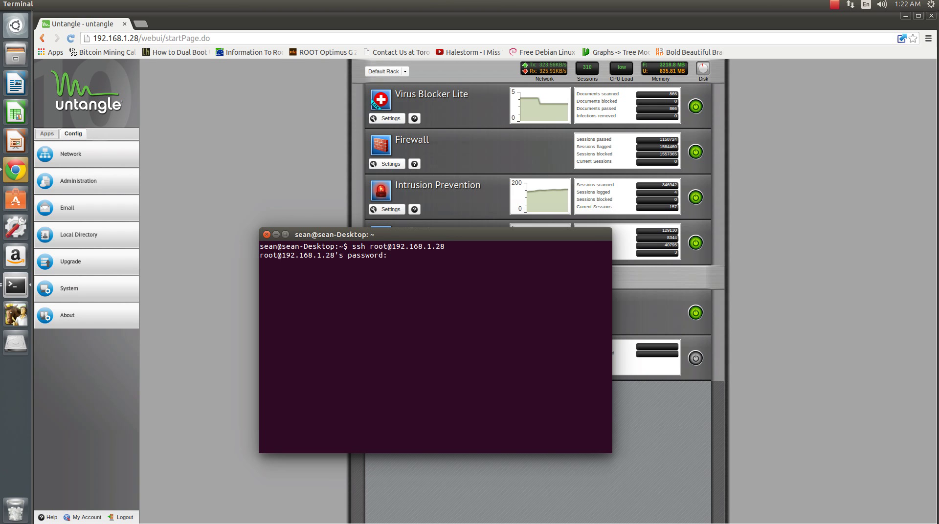
pyautogui.press('Return')
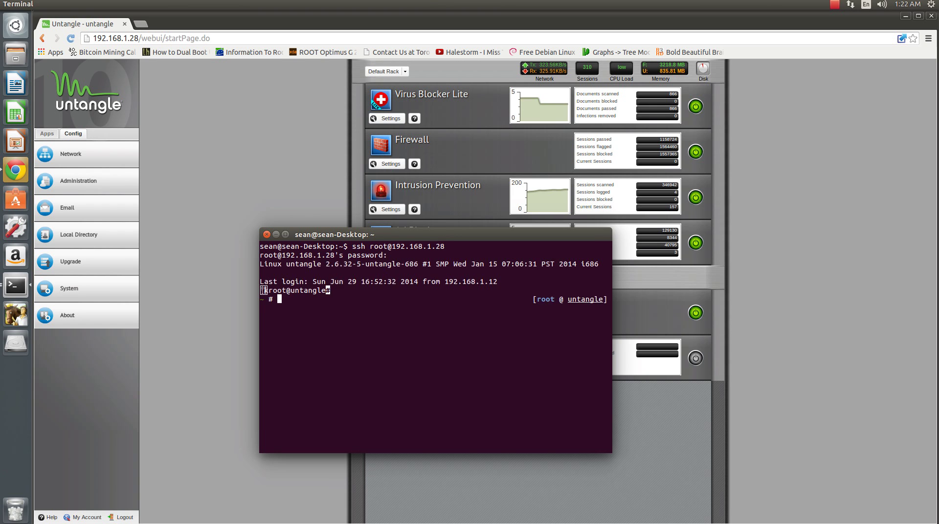
# Step: Start a bash shell in the root session on the Untangle server
pyautogui.write('bash')
pyautogui.press('Return')
pyautogui.press('Return')
pyautogui.press('Return')
pyautogui.press('Return')
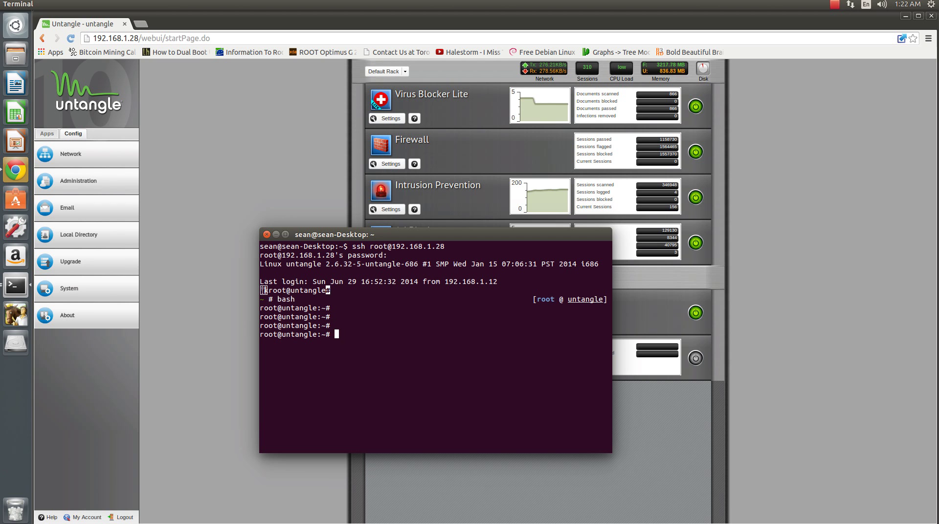
# Step: Run ifconfig and examine the MTU, packet and error statistics of br.eth0, eth0 and eth1
pyautogui.write('ifconfig')
pyautogui.press('Return')
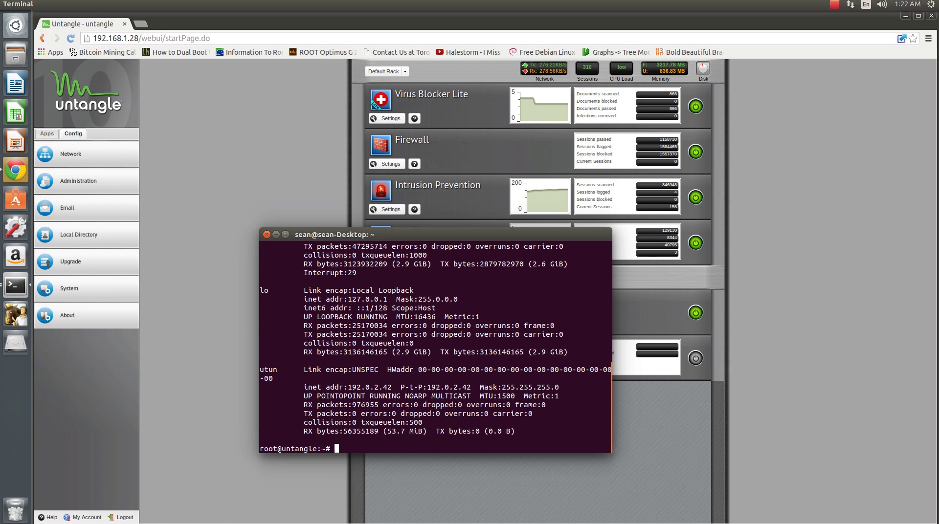
pyautogui.scroll(6, 393, 372)
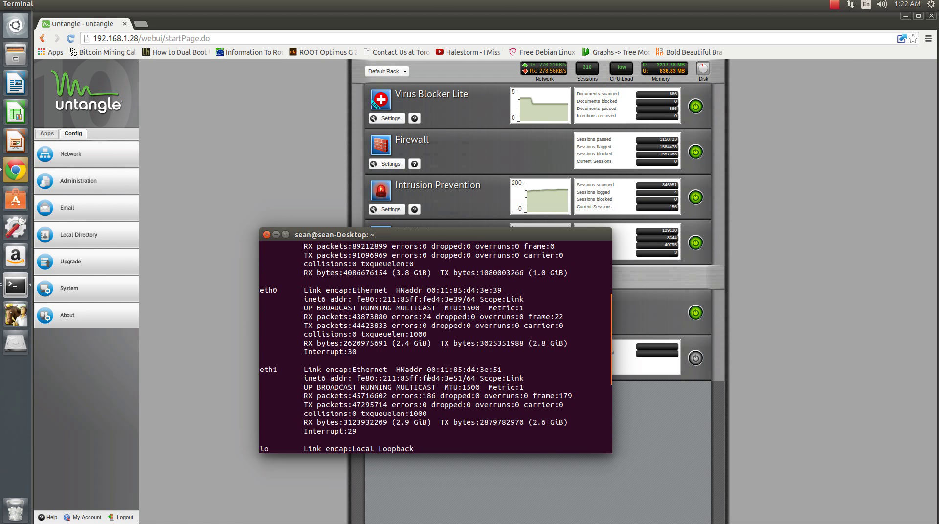
pyautogui.scroll(5, 309, 352)
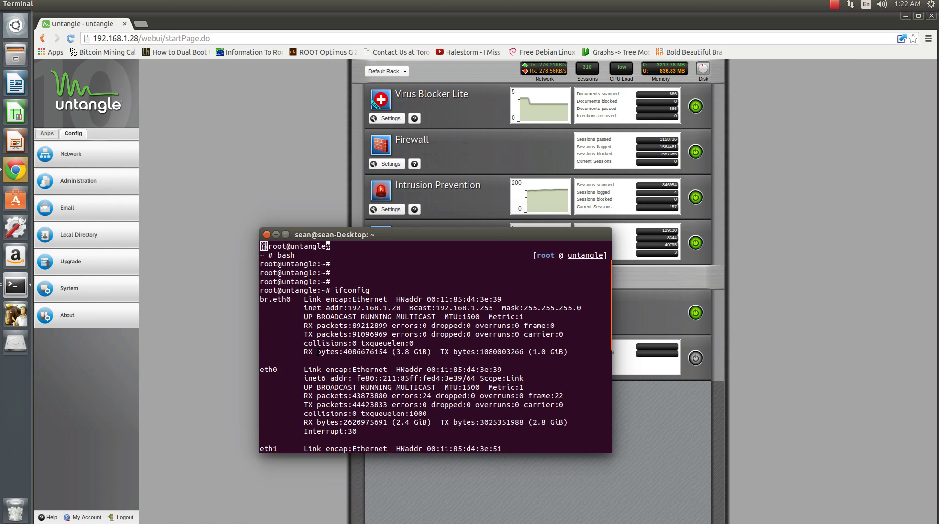
pyautogui.scroll(-4, 305, 293)
pyautogui.scroll(1, 305, 273)
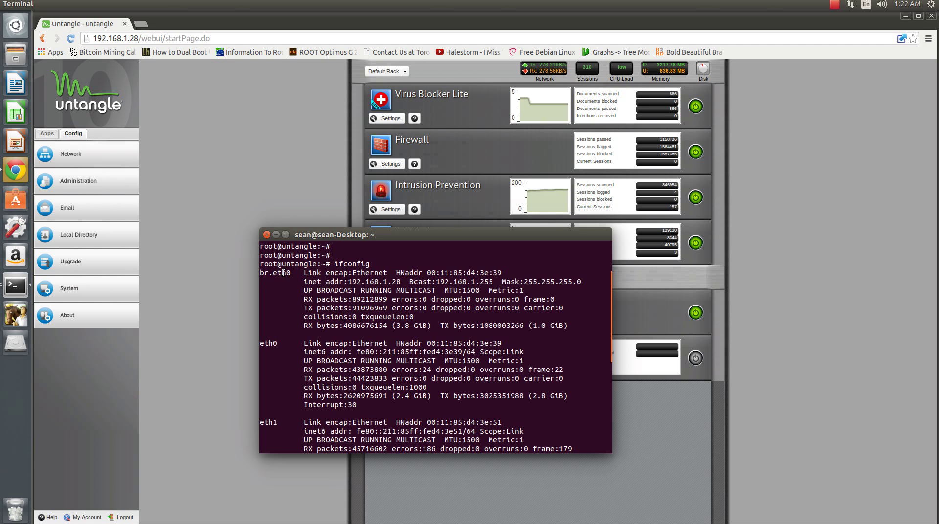
pyautogui.scroll(-2, 281, 276)
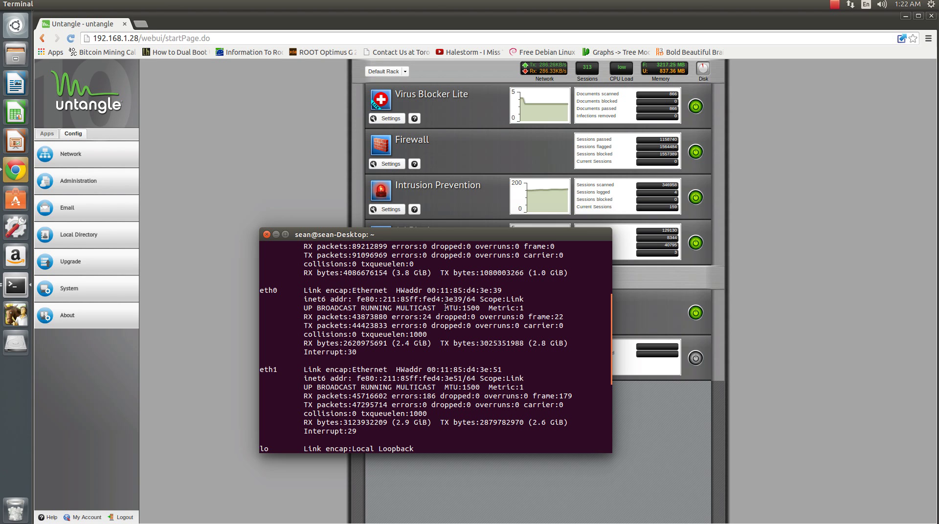
# Step: Run mii-tool on the Untangle server and check the speed, duplex and link status of eth0 and eth1
pyautogui.moveTo(440, 308); pyautogui.dragTo(483, 308)
pyautogui.scroll(-5, 474, 299)
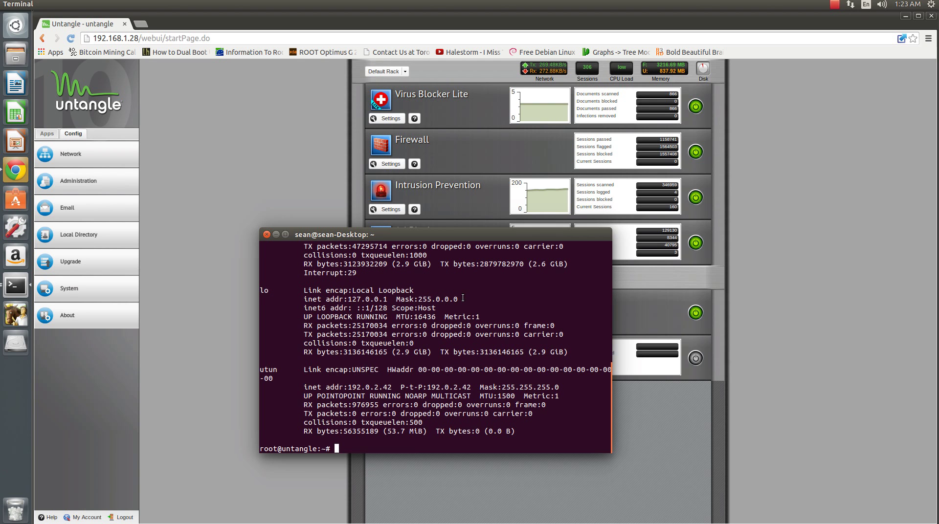
pyautogui.write('mii-tool')
pyautogui.press('Return')
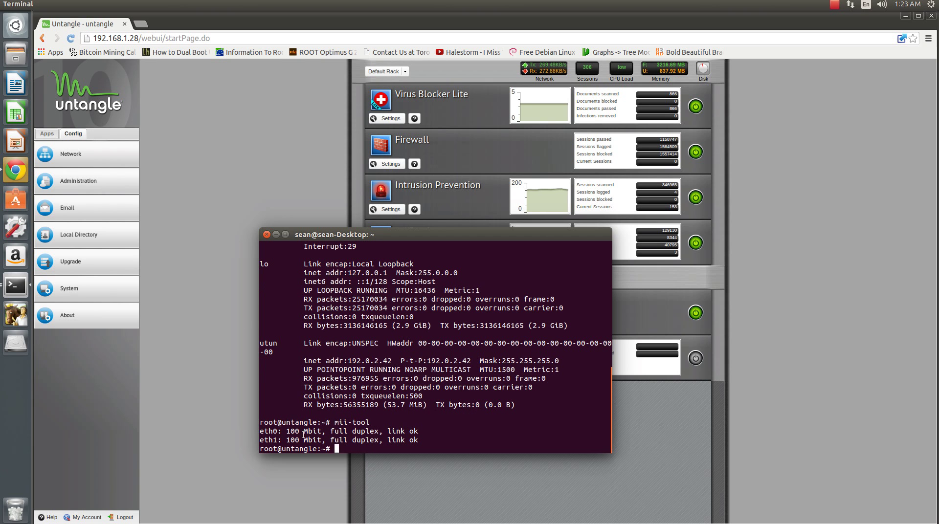
pyautogui.moveTo(261, 431); pyautogui.dragTo(292, 440)
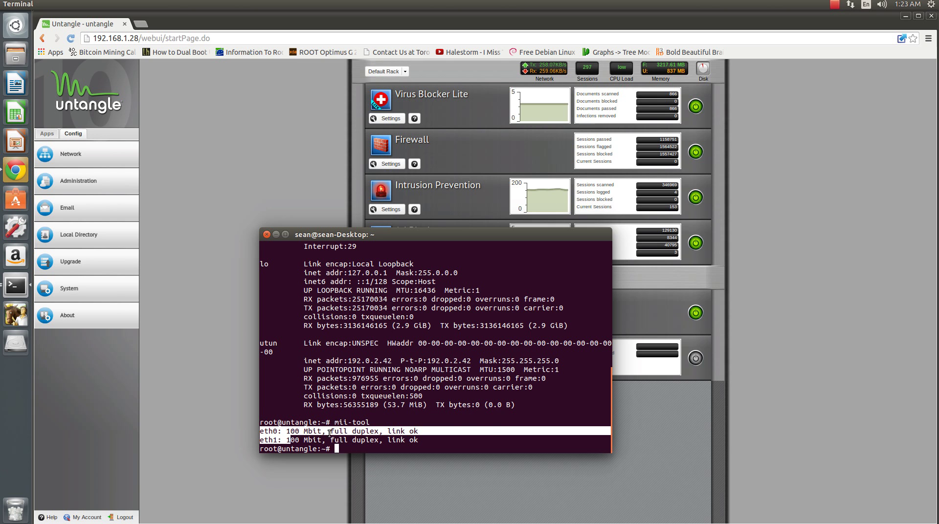
# Step: Recheck the MTU and error counters of eth0 and eth1 in the ifconfig output, and close the terminal
pyautogui.scroll(8, 367, 382)
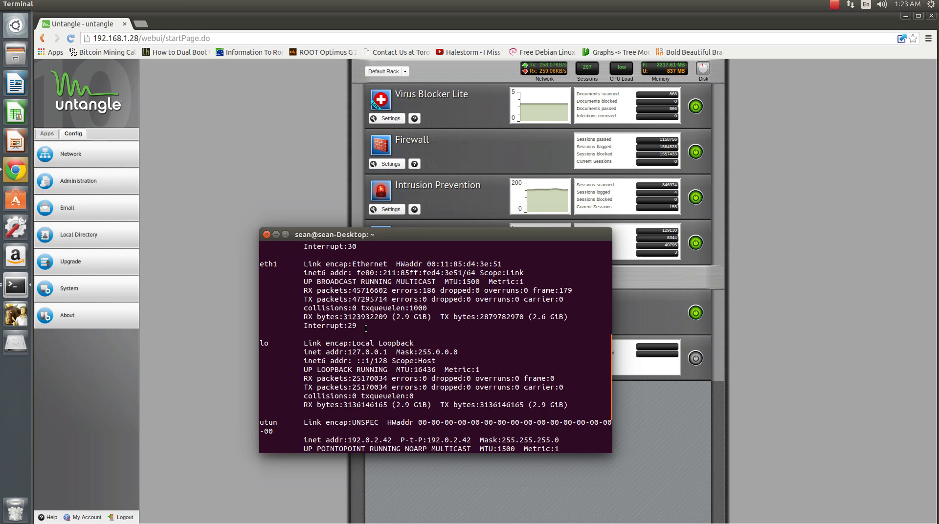
pyautogui.scroll(1, 368, 329)
pyautogui.scroll(-1, 367, 329)
pyautogui.scroll(-1, 374, 320)
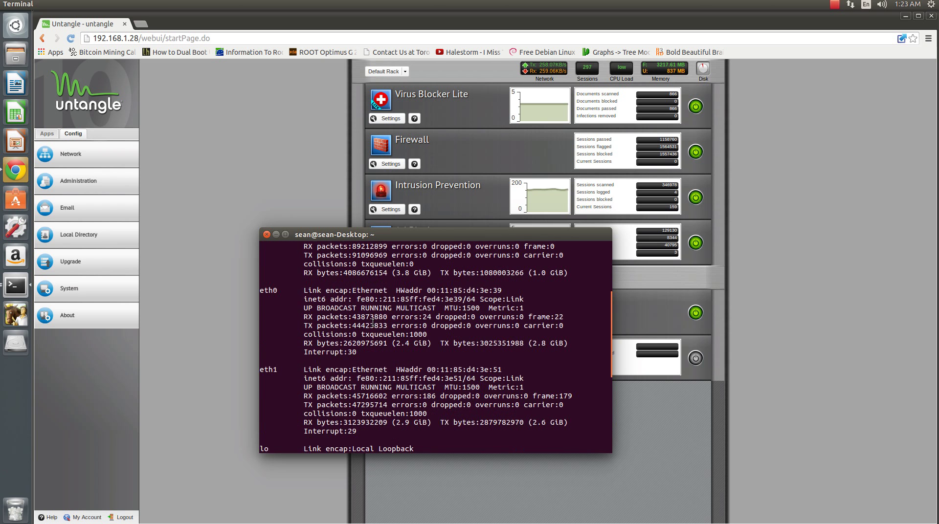
pyautogui.scroll(3, 379, 308)
pyautogui.scroll(-2, 336, 305)
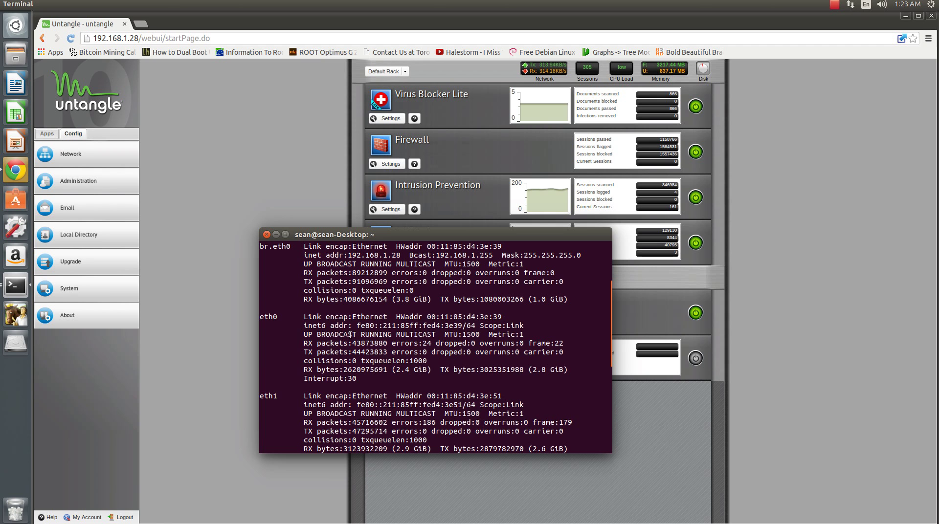
pyautogui.moveTo(440, 334); pyautogui.dragTo(479, 335)
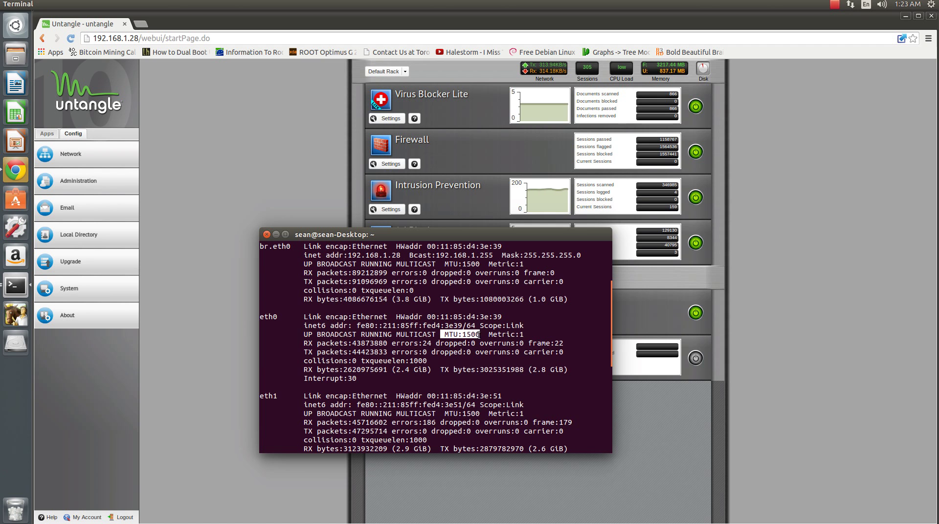
pyautogui.scroll(-8, 386, 318)
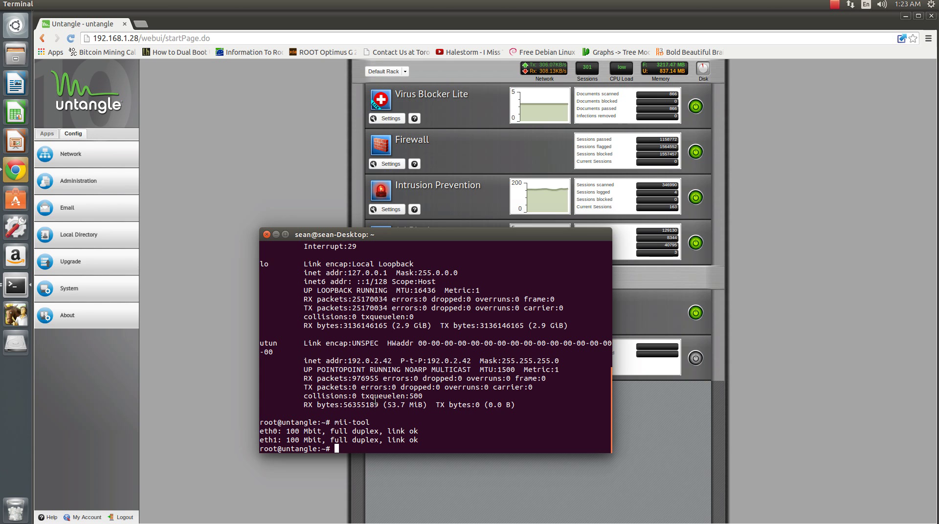
pyautogui.click(267, 235)
pyautogui.click(535, 378)
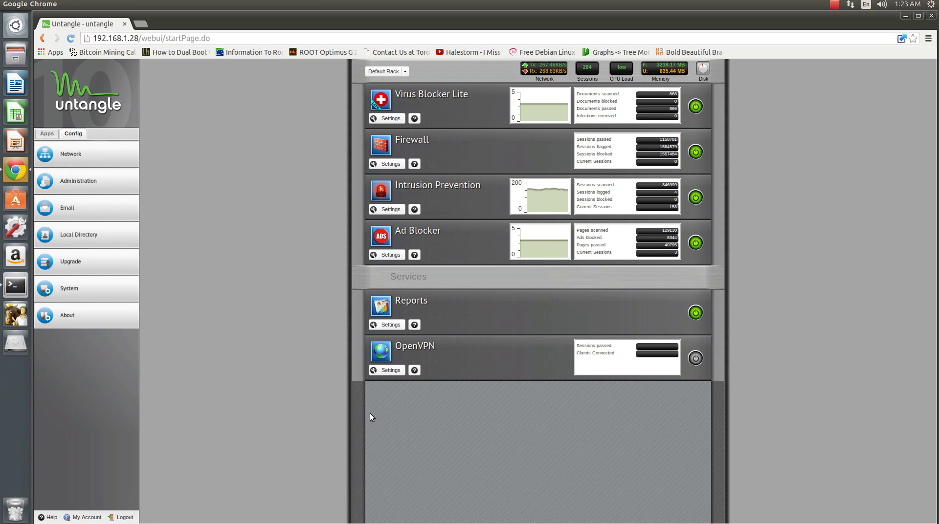
# Step: Open the author's network and Internet security blog in a new browser tab
pyautogui.click(147, 24)
pyautogui.write('seanma')
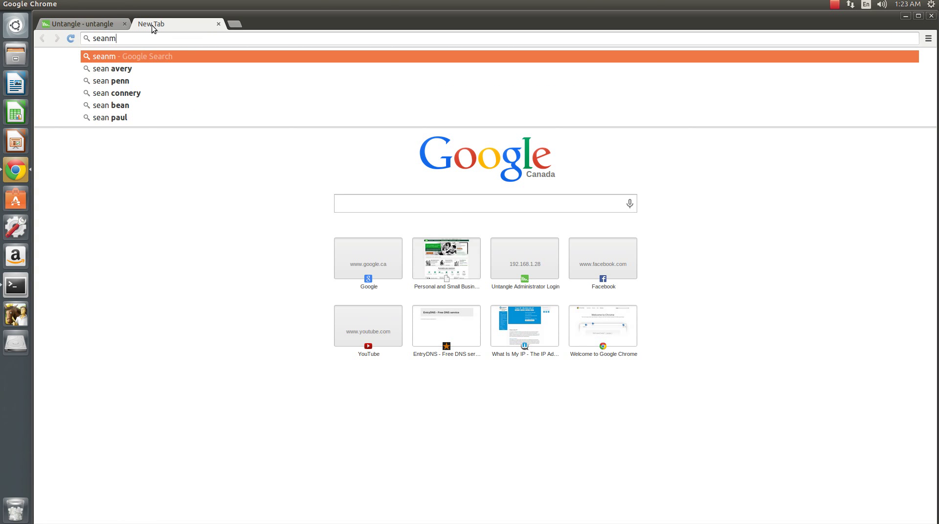
pyautogui.press('BackSpace')
pyautogui.press('BackSpace')
pyautogui.press('BackSpace')
pyautogui.press('BackSpace')
pyautogui.press('BackSpace')
pyautogui.write('ea')
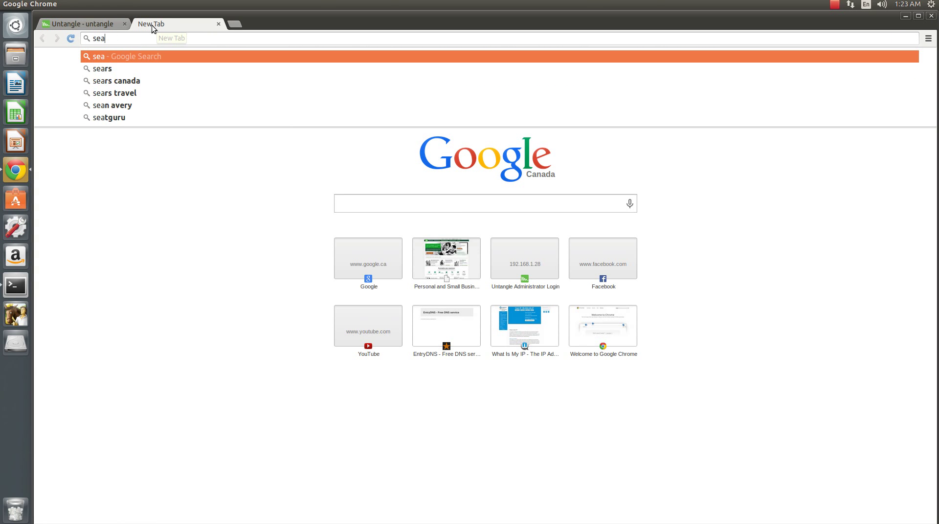
pyautogui.write('nmancini.com')
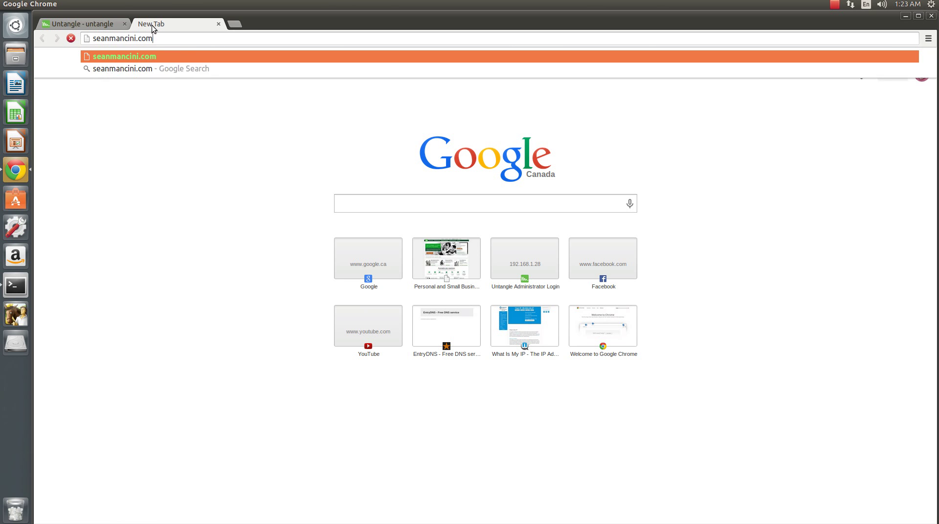
pyautogui.press('Return')
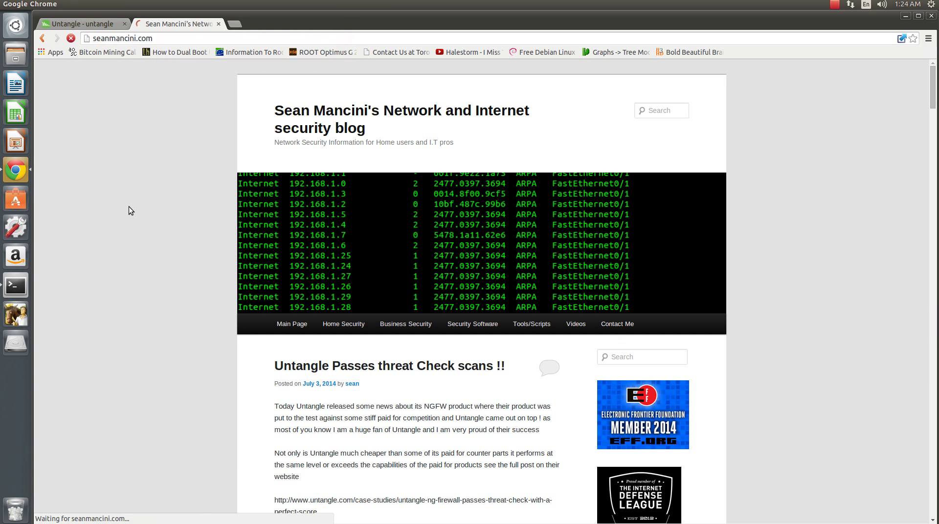